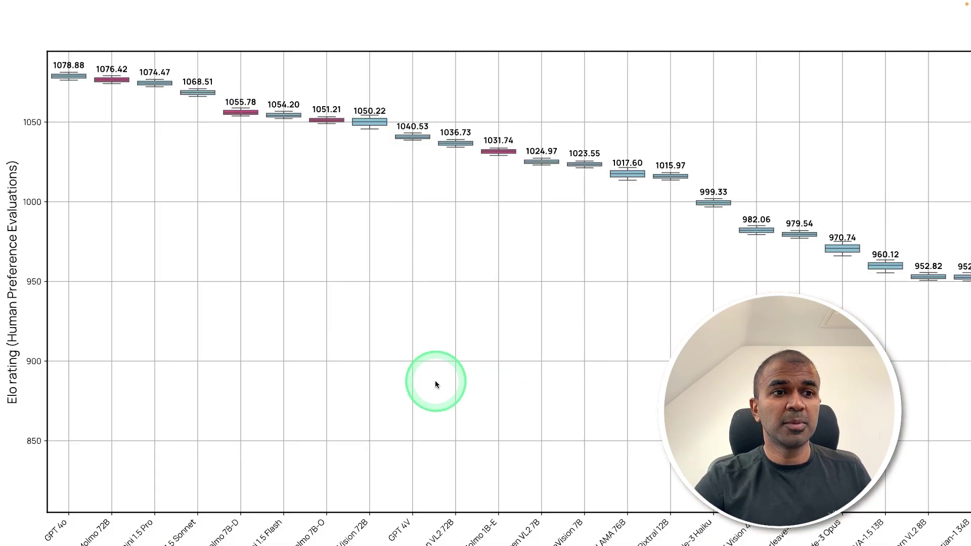
Step: Scroll the Molmo blog past the Elo chart toward the phone demo clip of a handwritten table
scroll(86, 508, down, 1)
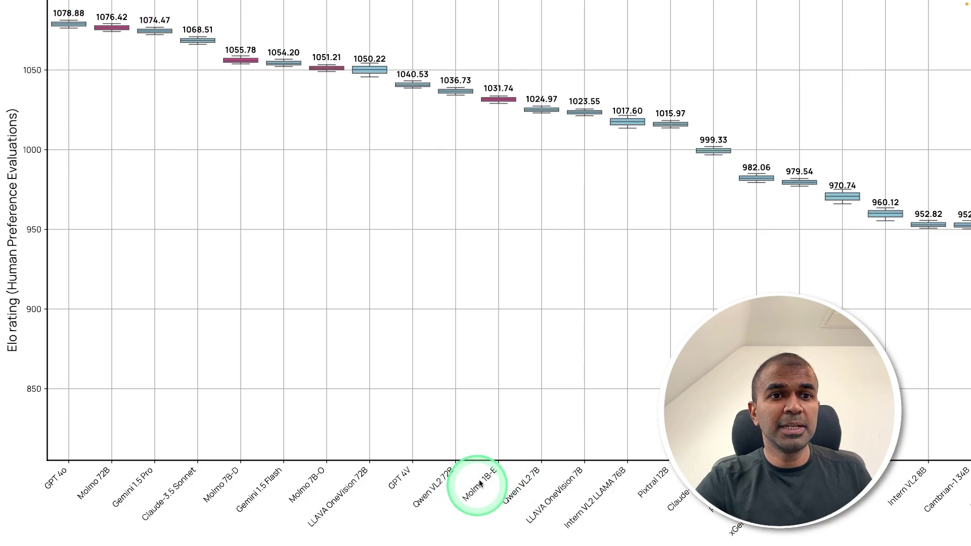
scroll(500, 108, up, 1)
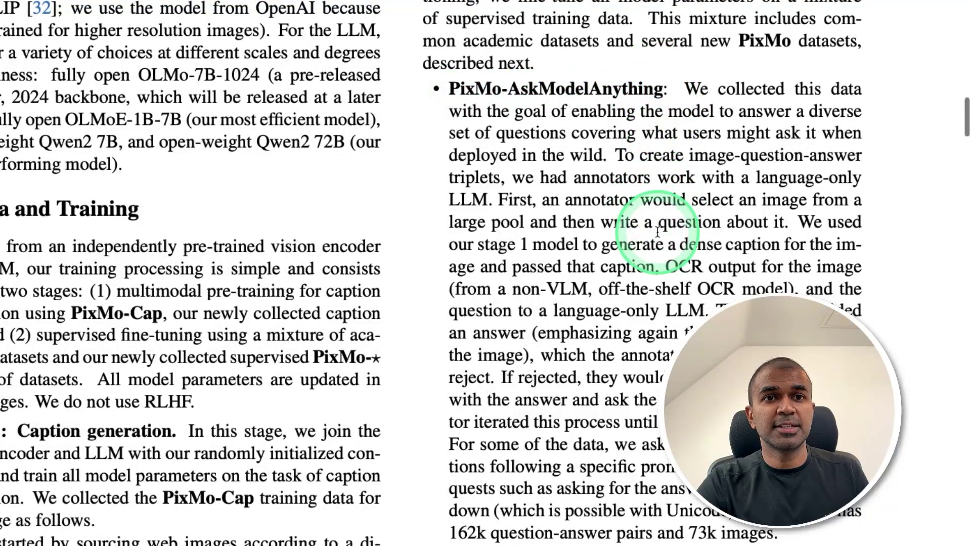
Step: Scroll the Molmo paper through the PixMo-AskModelAnything training-data section
scroll(687, 211, down, 3)
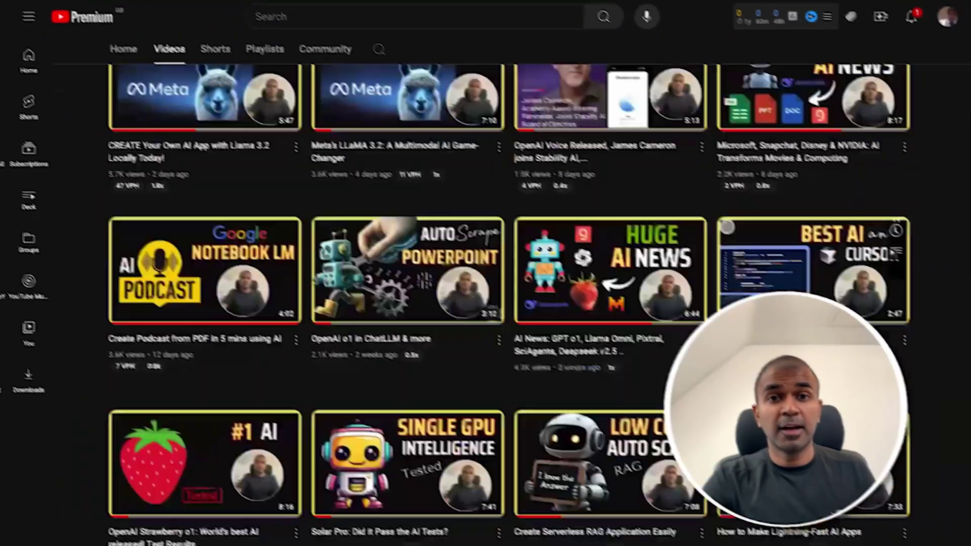
Step: Open the channel's Llama 3.2 local AI app video and give it a like
scroll(501, 304, down, 15)
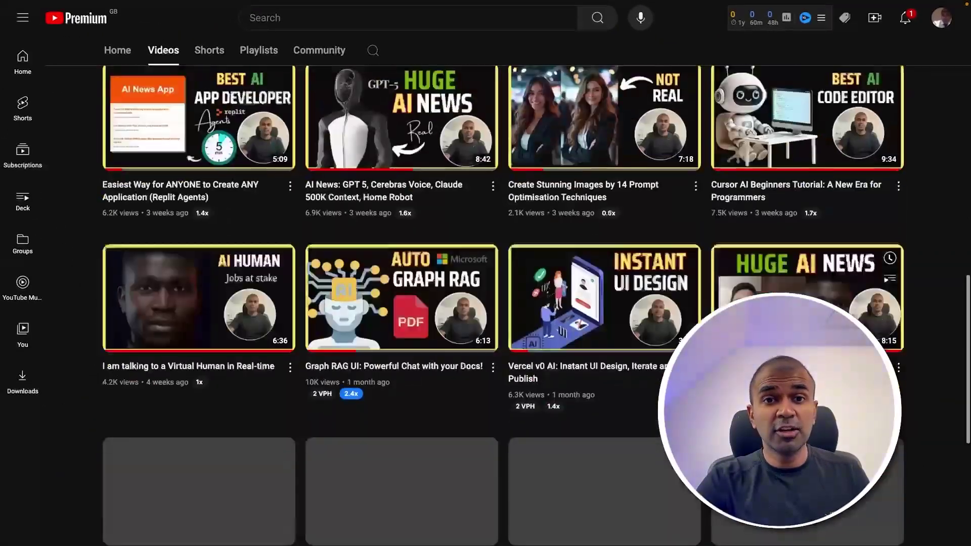
scroll(501, 303, down, 12)
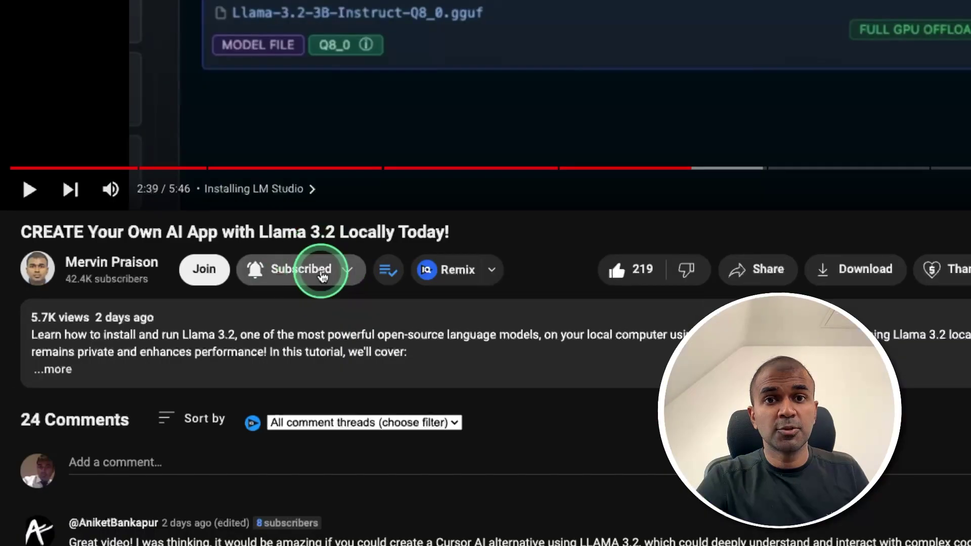
click(315, 270)
click(306, 305)
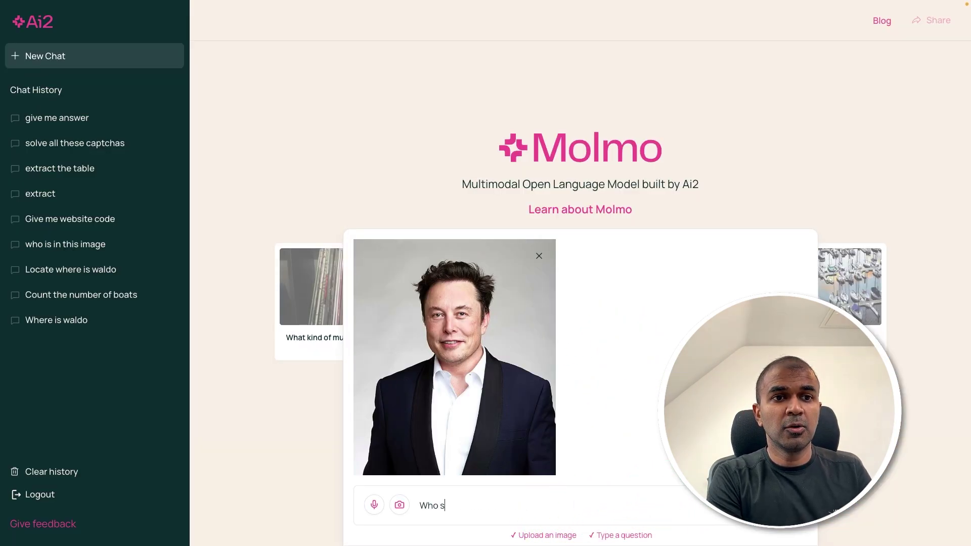
Step: Send 'Who is in this image' about the portrait of the man in a dark suit
key(Return)
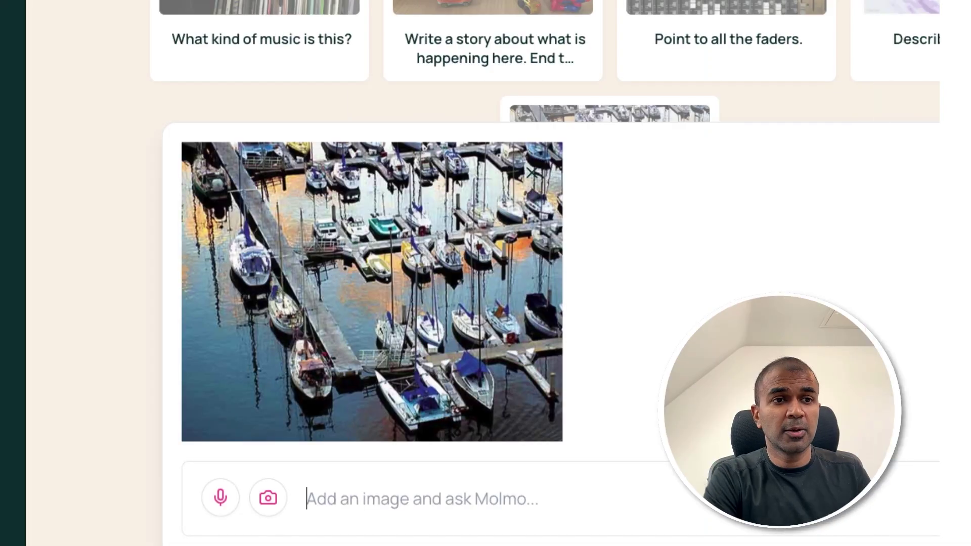
Step: Ask 'Count the number of boats' on the marina photo and enlarge the pointed result (36)
text(Cou)
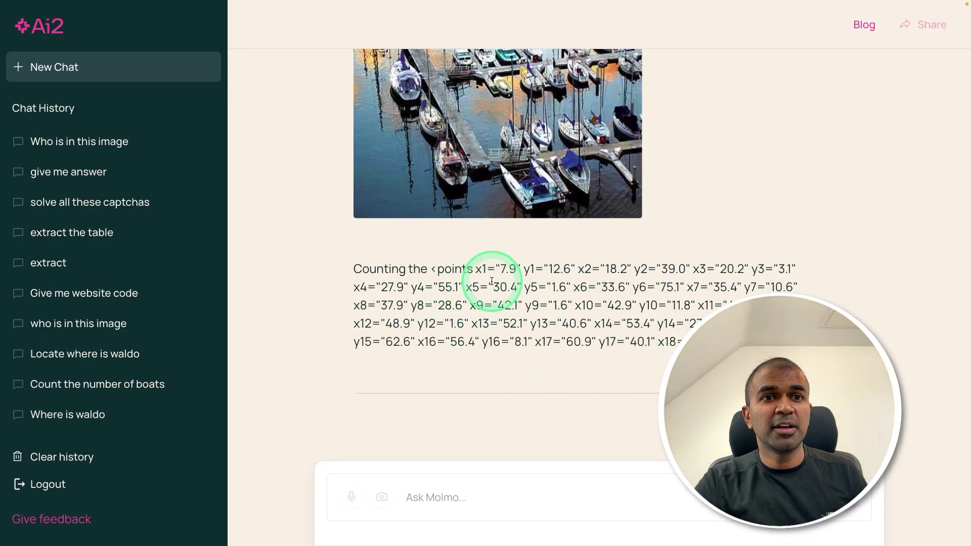
scroll(687, 273, up, 3)
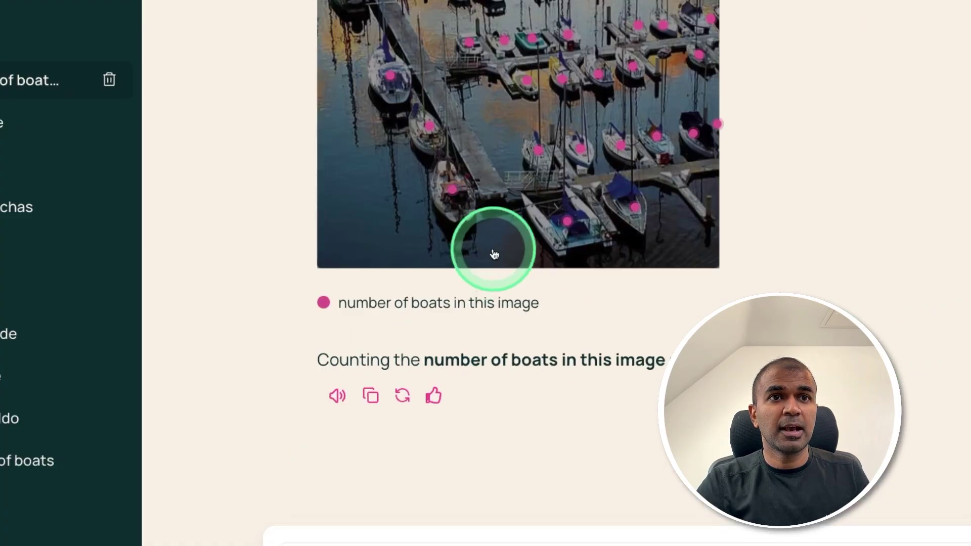
click(564, 223)
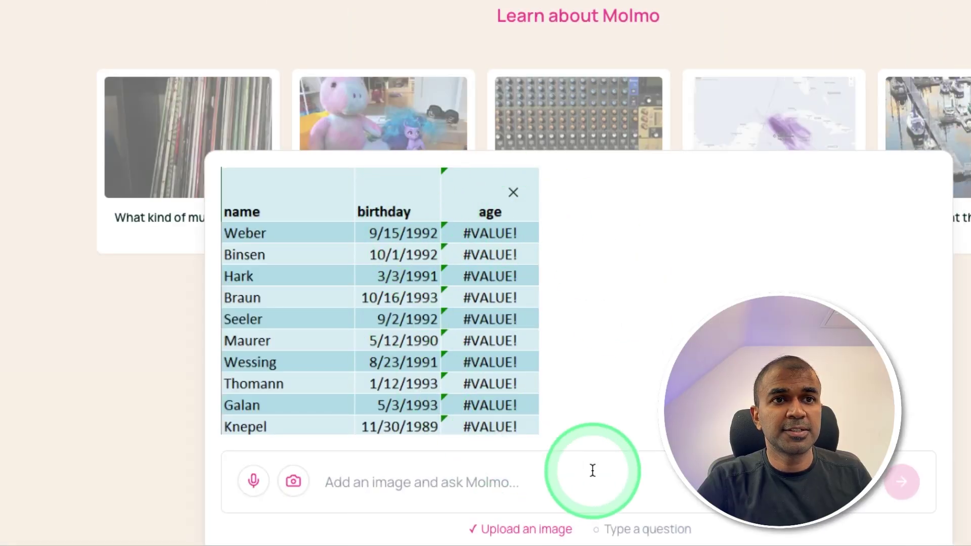
Step: Send 'Extract information from this table, and fill the missing values' for the birthday table
text(Extract information from this table, and fill the missing va)
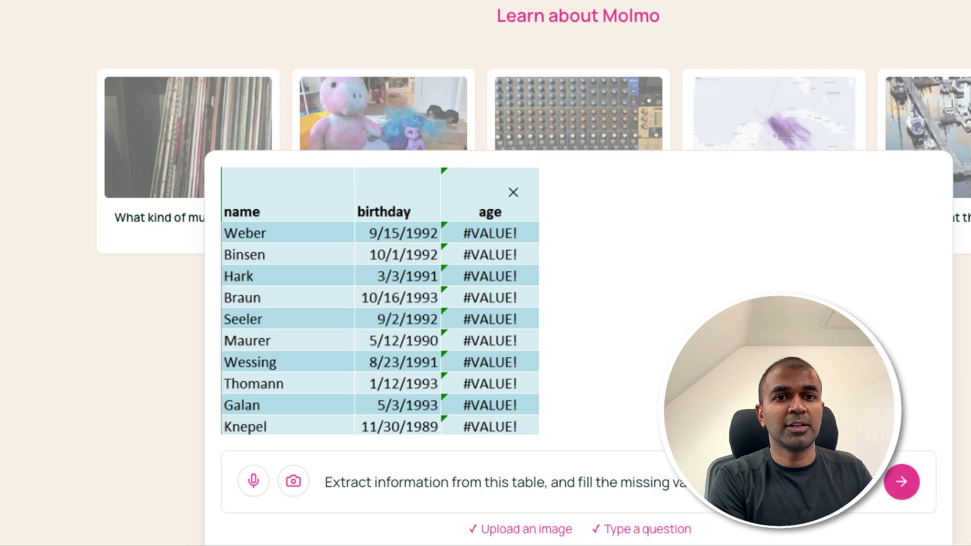
key(Return)
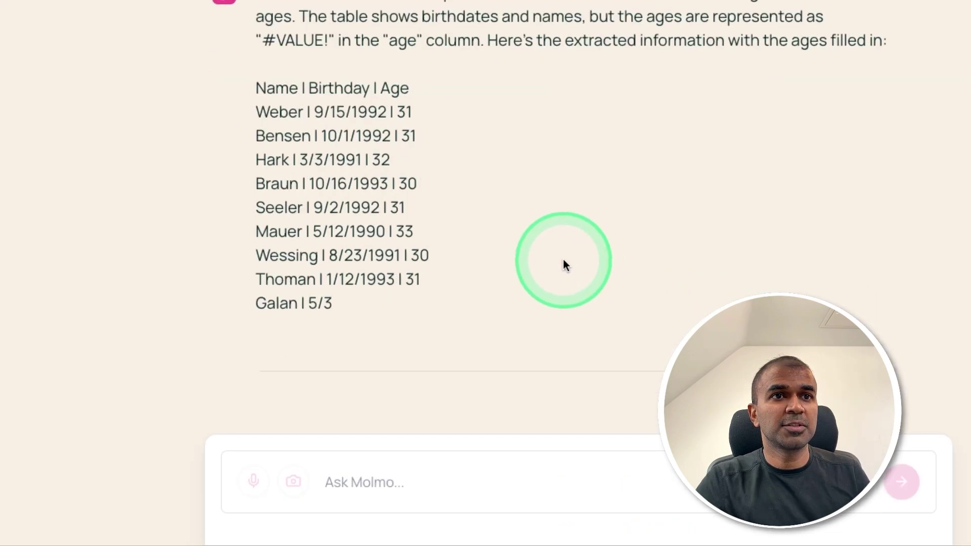
scroll(288, 147, up, 3)
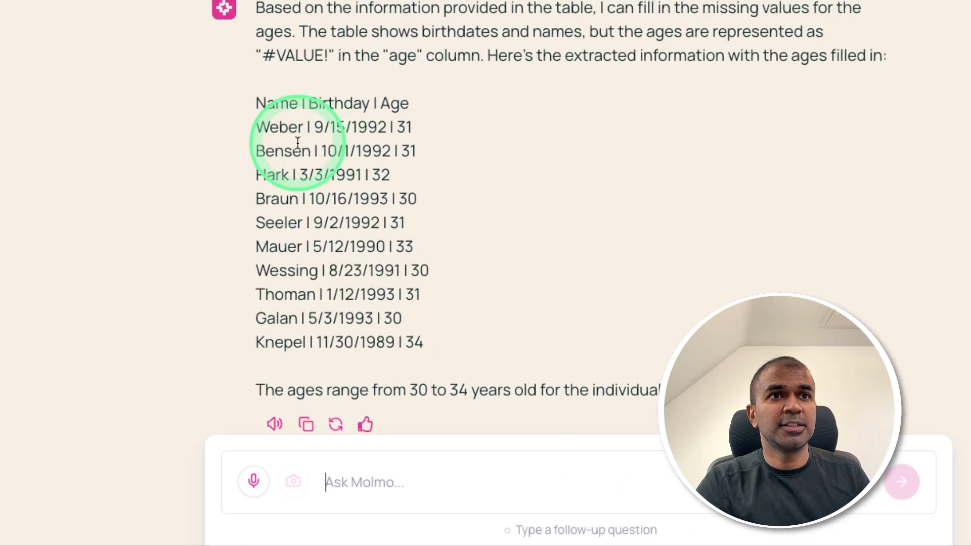
drag(256, 100, 440, 341)
click(516, 297)
Step: Check the filled ages (30 to 34) against the table, marking a misspelled name
scroll(555, 185, up, 5)
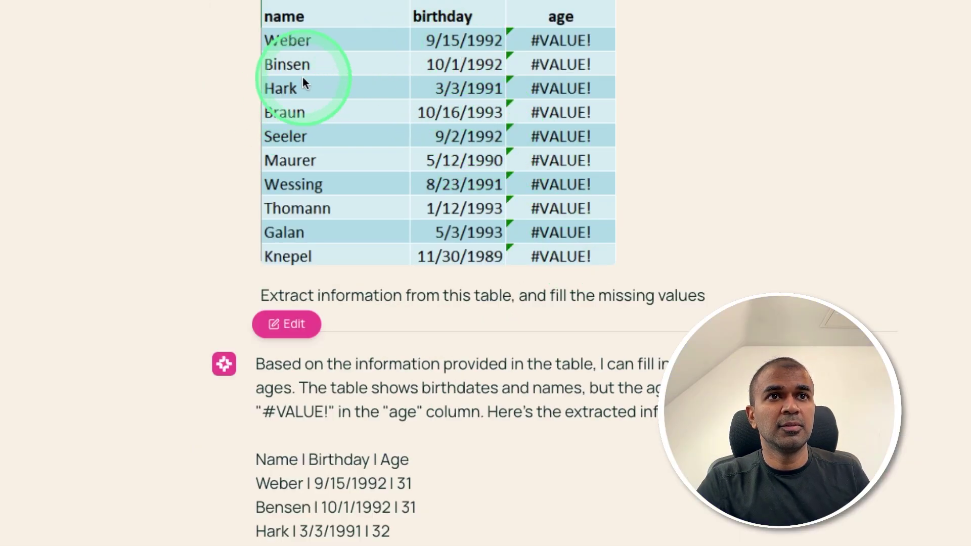
scroll(288, 536, down, 1)
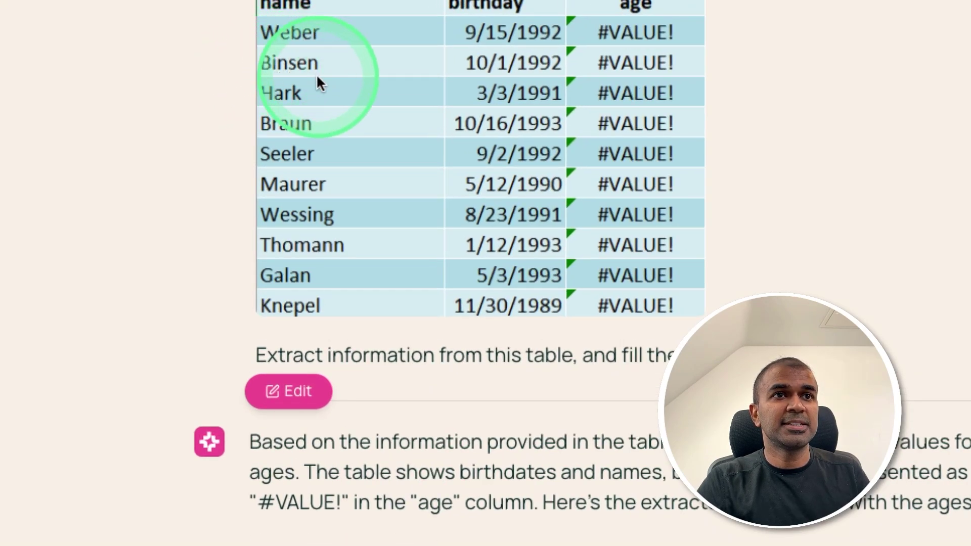
drag(272, 496, 304, 490)
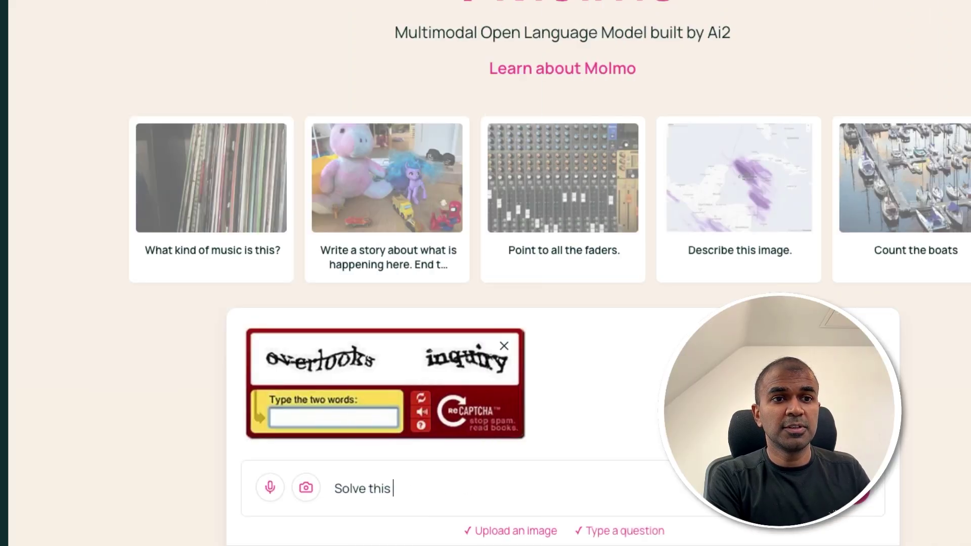
Step: Send 'Solve this for me' with the captcha, which reads as 'overlooks' and 'inquiry'
text(r me)
key(Return)
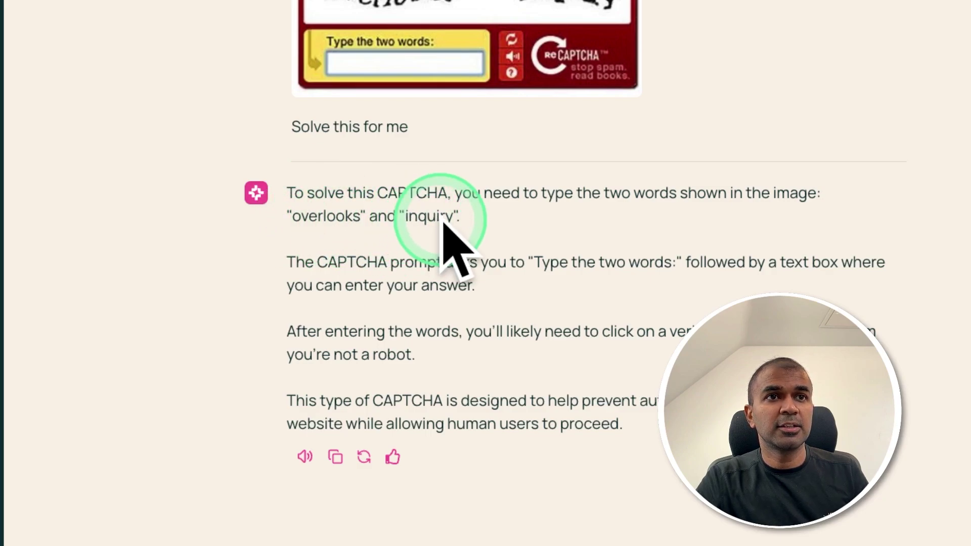
scroll(582, 5, up, 3)
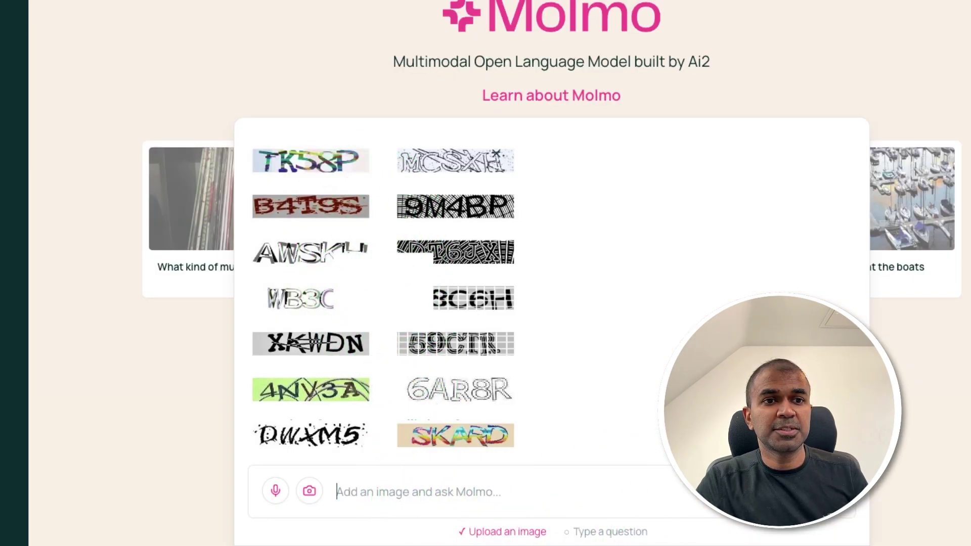
Step: Ask 'Extract text from this image' on the captcha grid, then follow up 'Group it according to the image'
text(Extract text from this image)
key(Return)
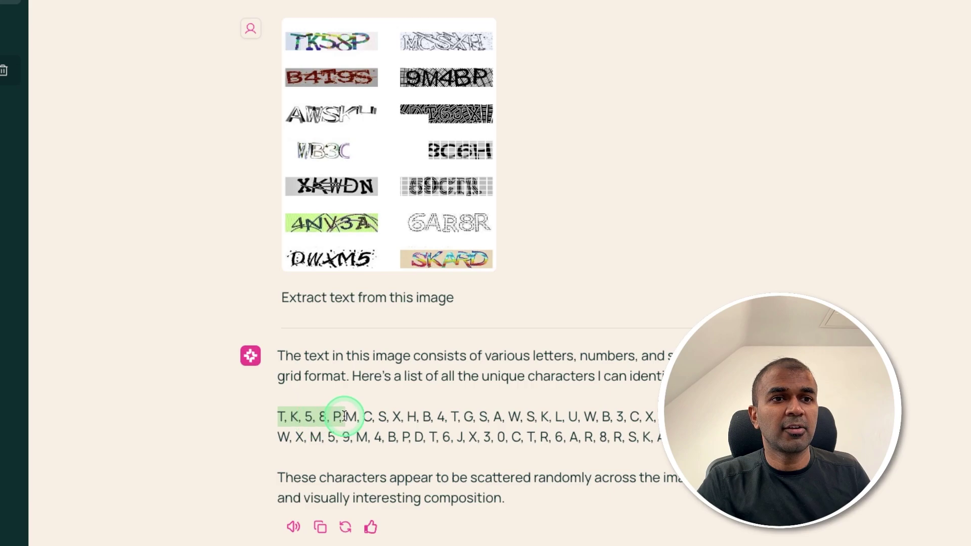
click(493, 406)
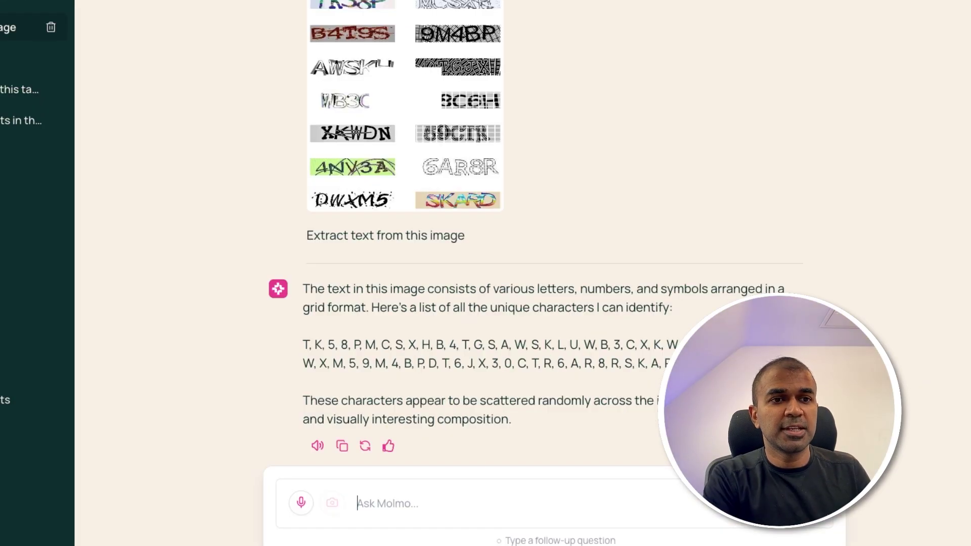
text(ndin)
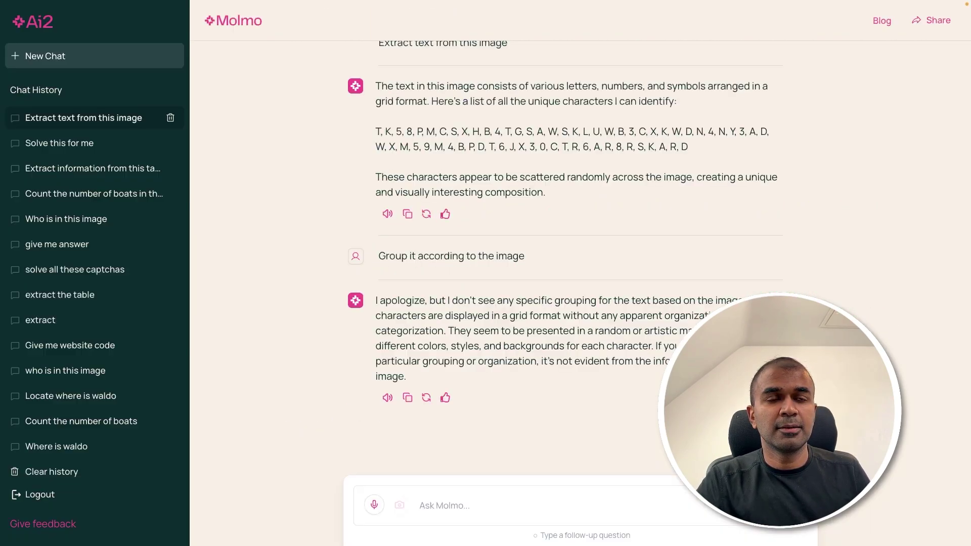
scroll(553, 248, up, 3)
scroll(450, 198, up, 2)
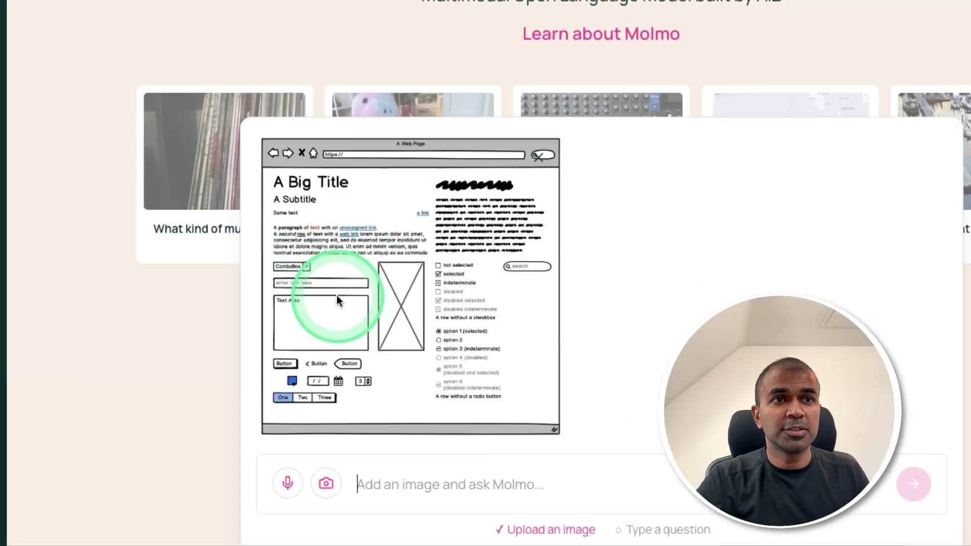
Step: Send 'Give me HTML and CSS code for this' with the wireframe and review the generated code
text(Give me HTML and CSS)
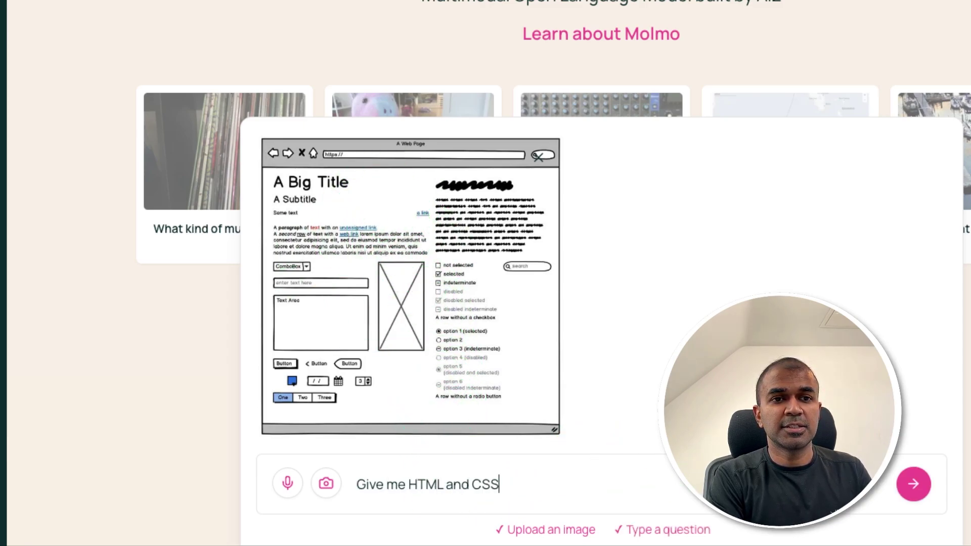
text(code for this)
key(Return)
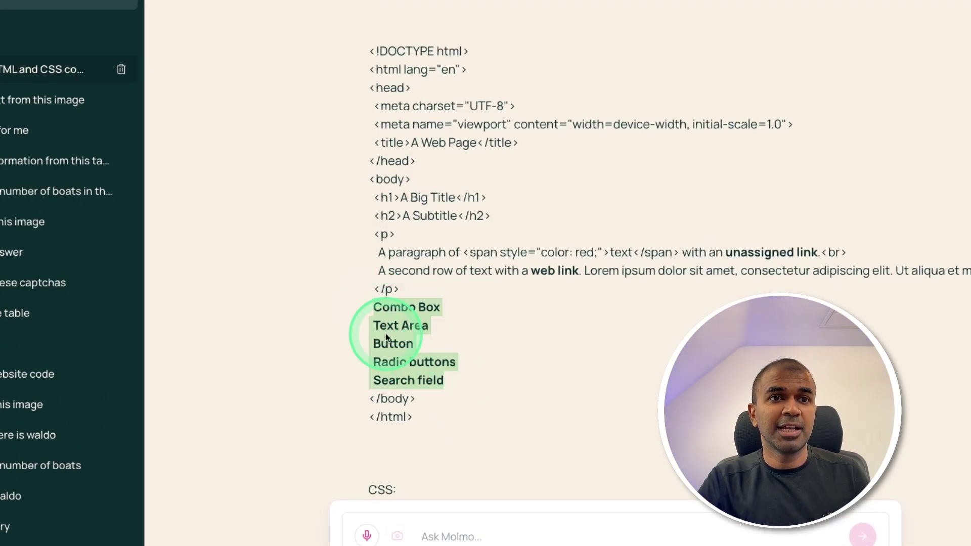
scroll(473, 347, down, 1)
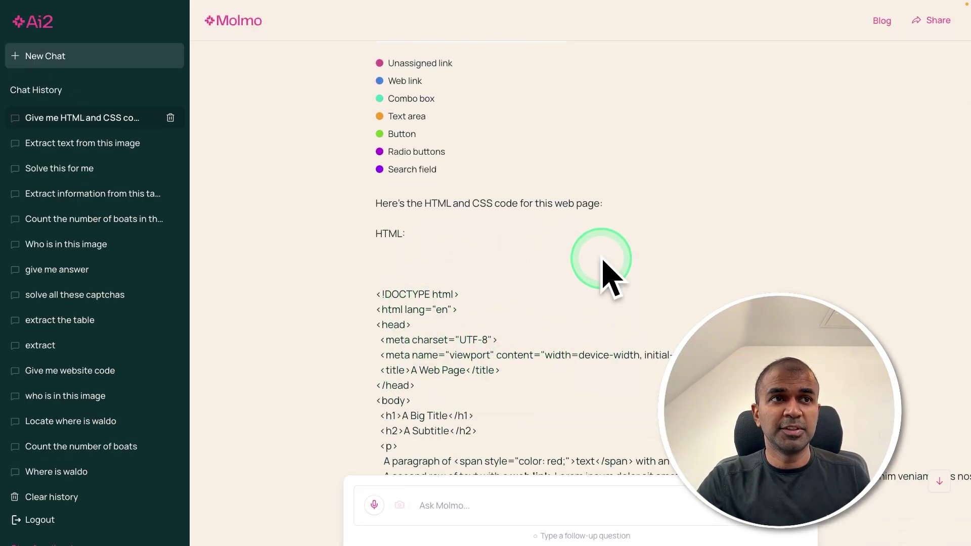
scroll(538, 222, up, 6)
scroll(537, 258, down, 2)
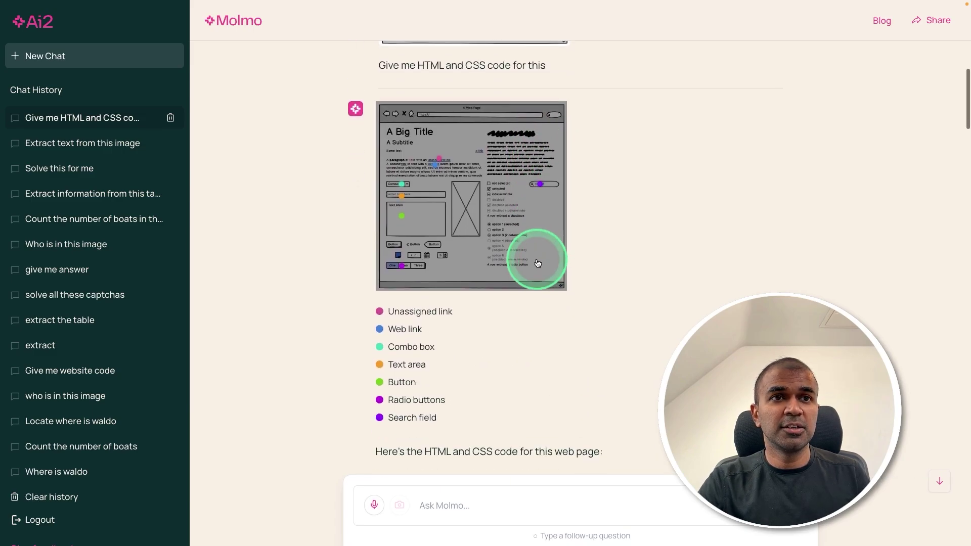
scroll(537, 266, down, 1)
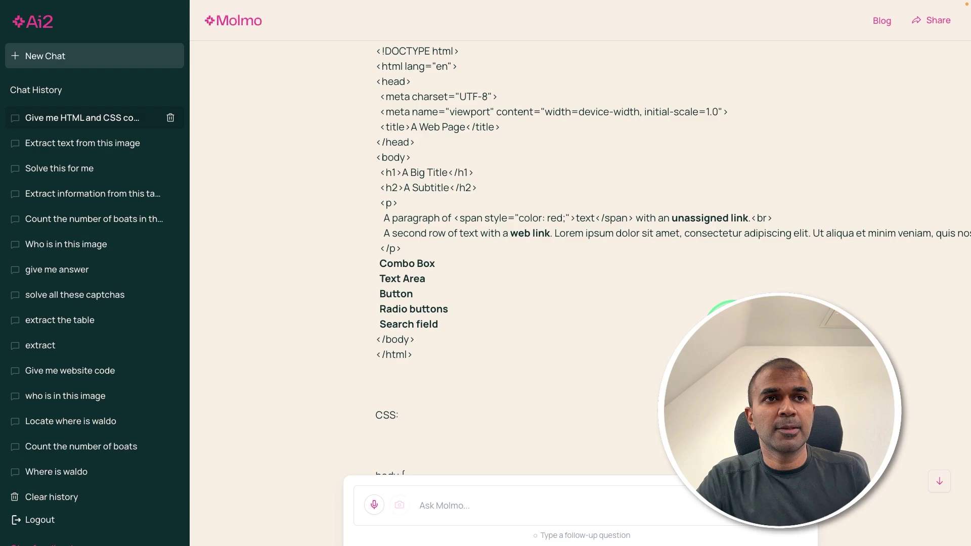
scroll(729, 344, down, 3)
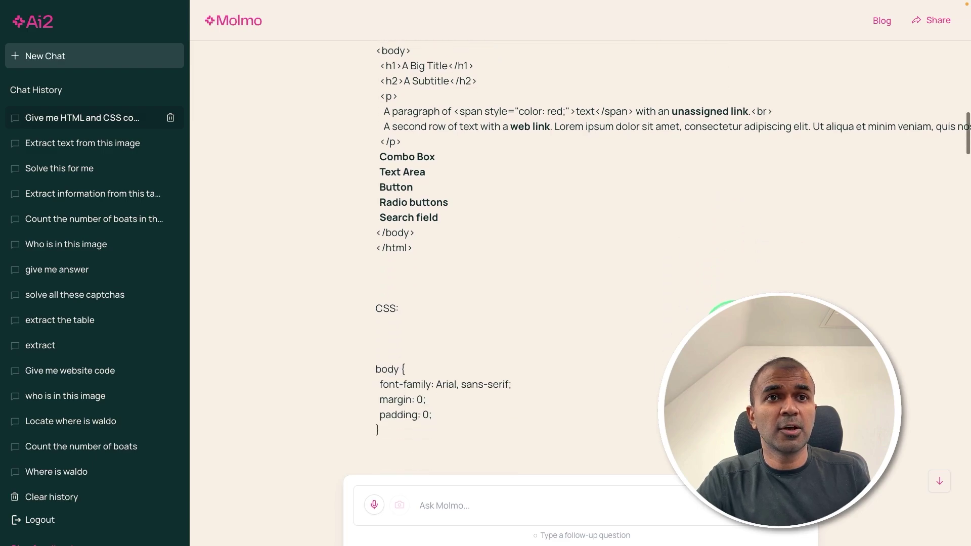
scroll(729, 324, down, 6)
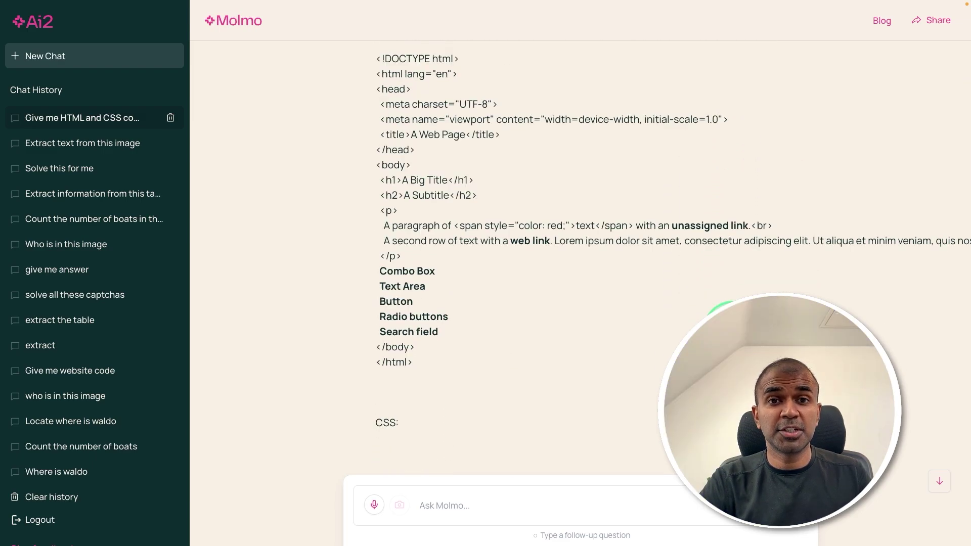
scroll(577, 243, down, 1)
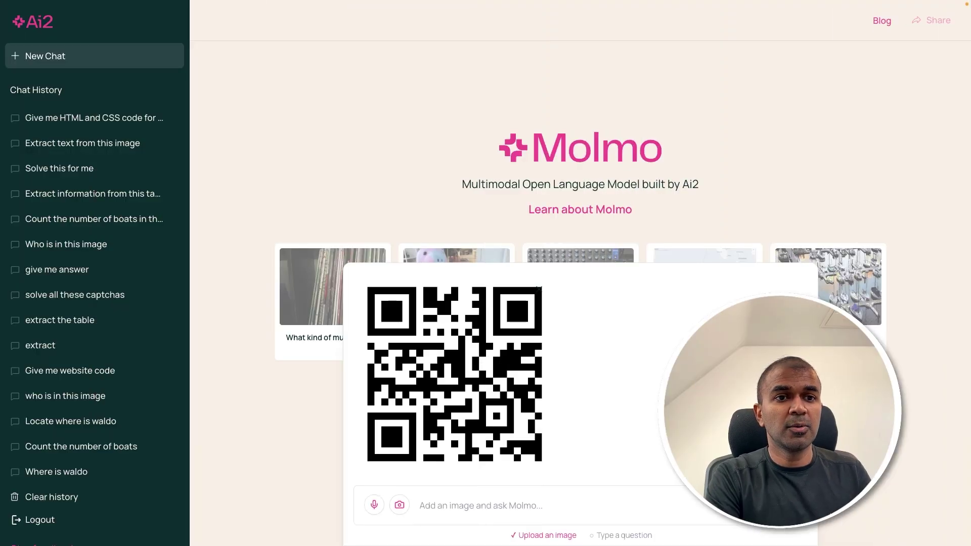
Step: Ask 'Give me the URL from this QR Code' about the QR image
text(Give me )
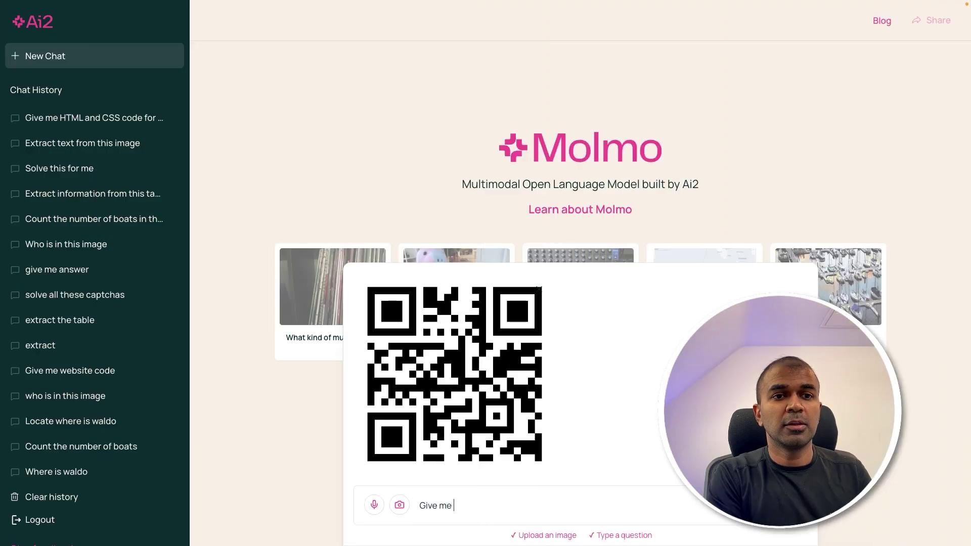
text(the URL from t)
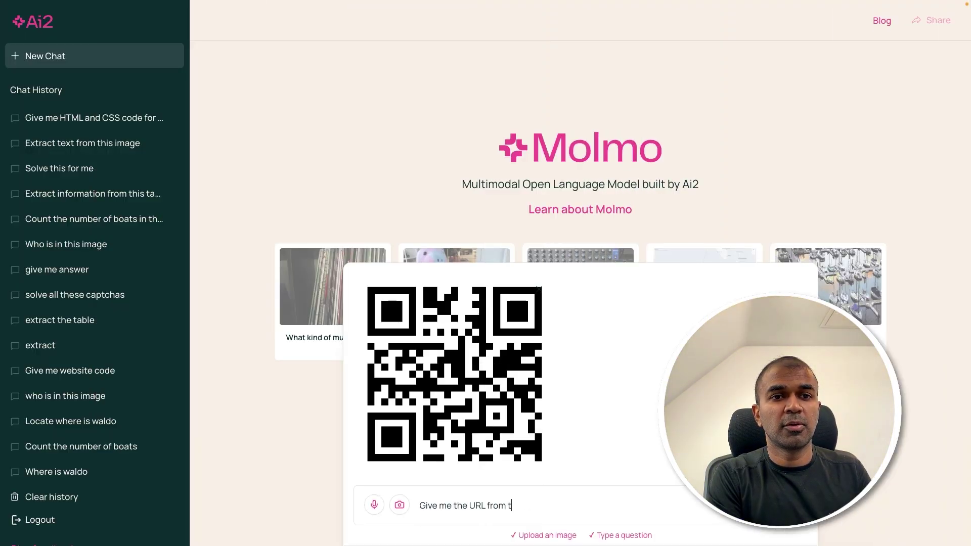
text(his QR Code)
key(Return)
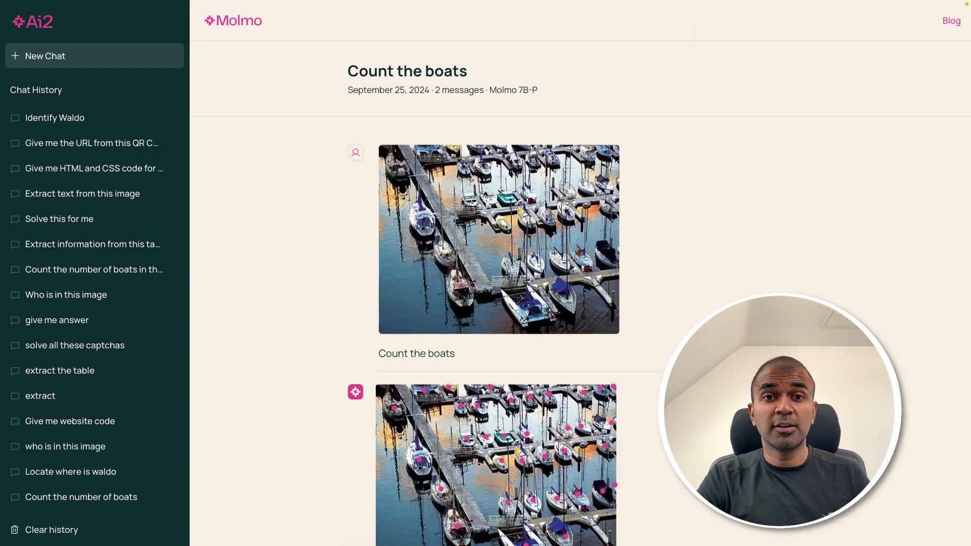
Step: Scroll down the reopened boat-count chat to its answer of 35 boats, each marked with a point
scroll(580, 298, down, 1)
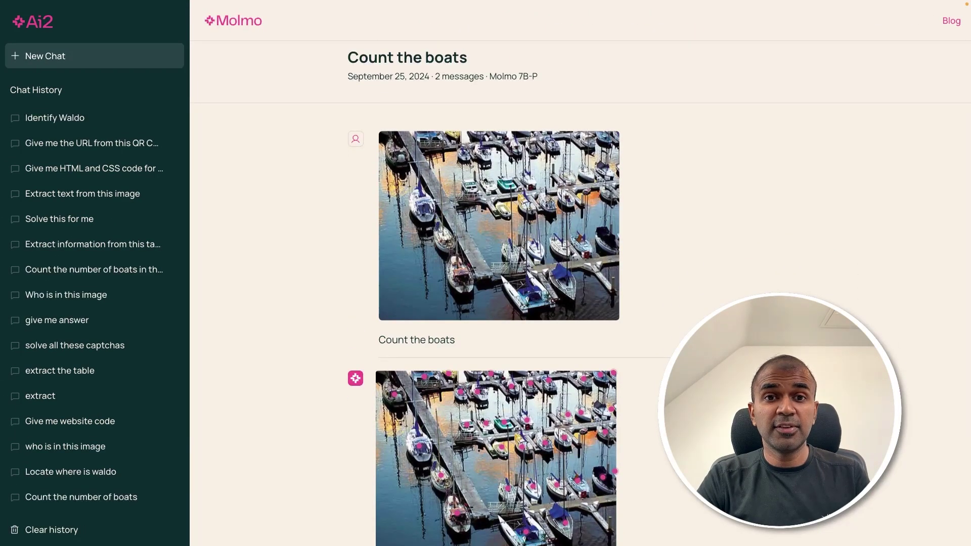
scroll(516, 305, down, 3)
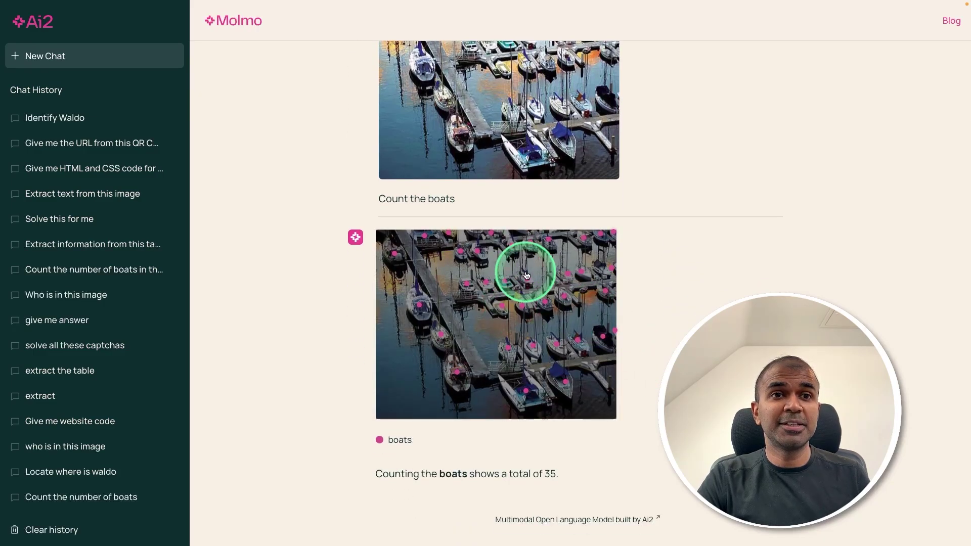